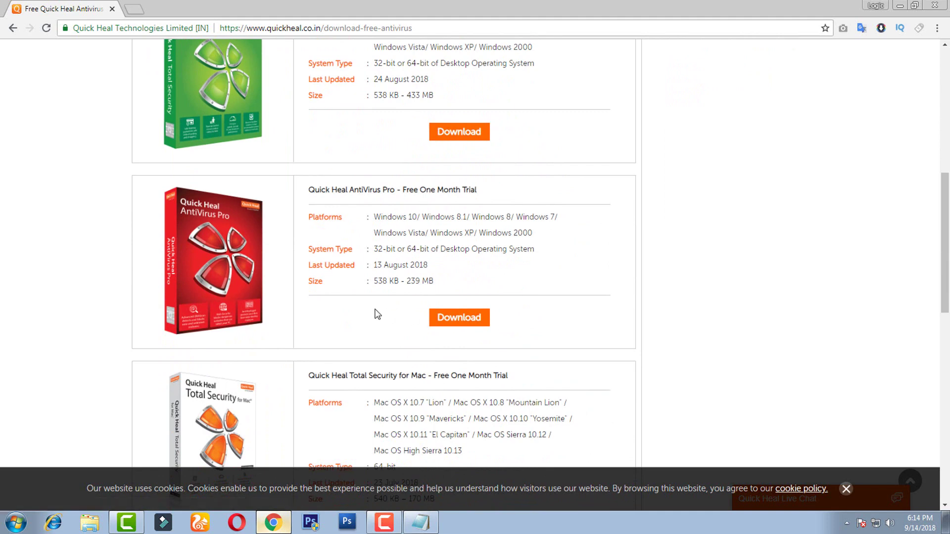
Download the Quick Heal Total Security free trial installer, QHTSFT.EXE, from quickheal.co.in.
scroll(409, 318, down, 4)
scroll(461, 285, down, 5)
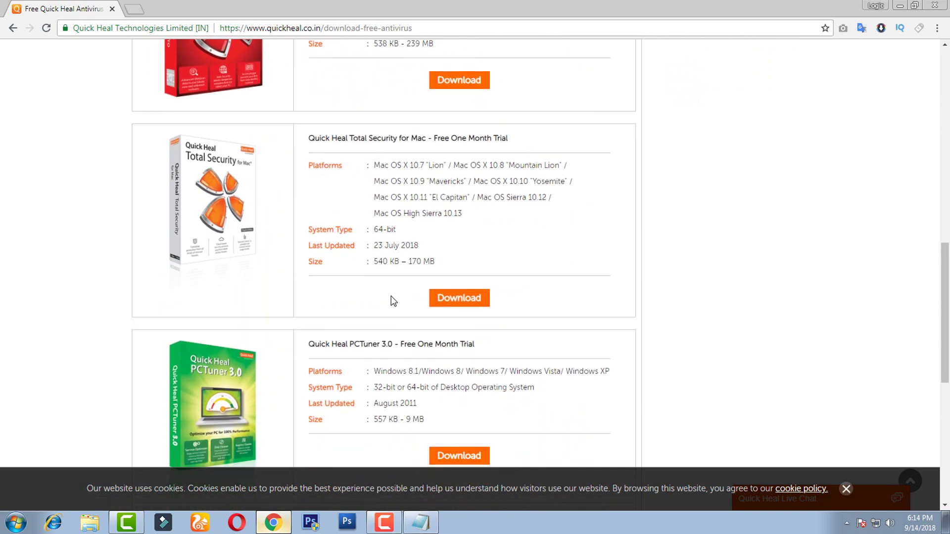
scroll(433, 310, up, 12)
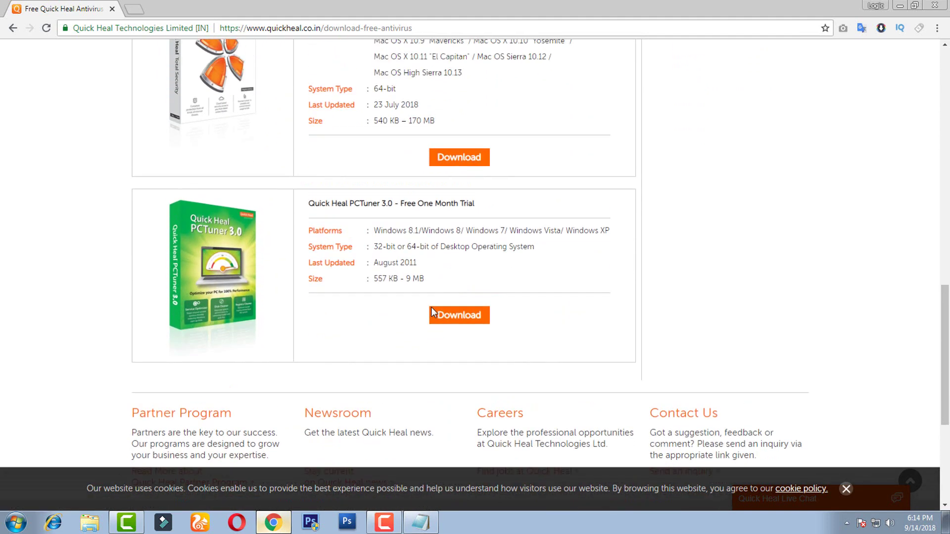
scroll(429, 309, up, 1)
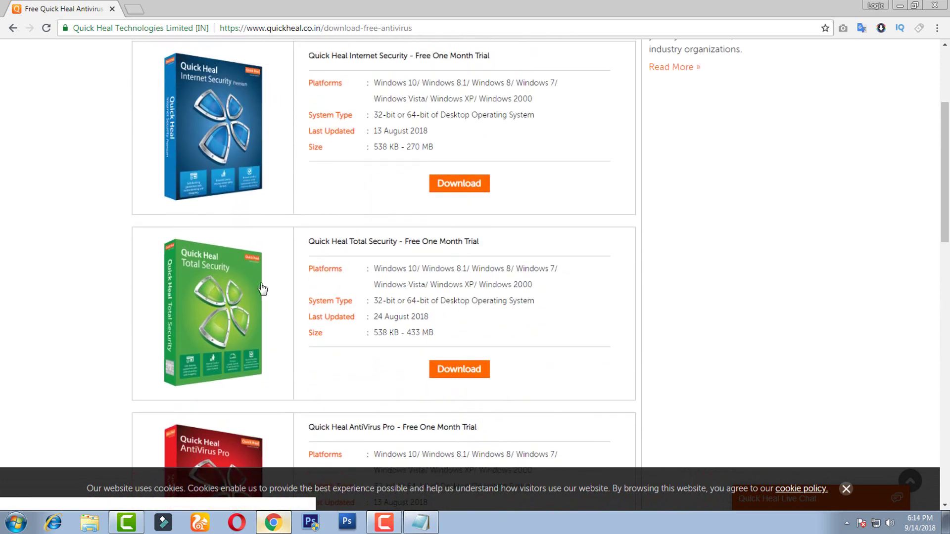
click(458, 371)
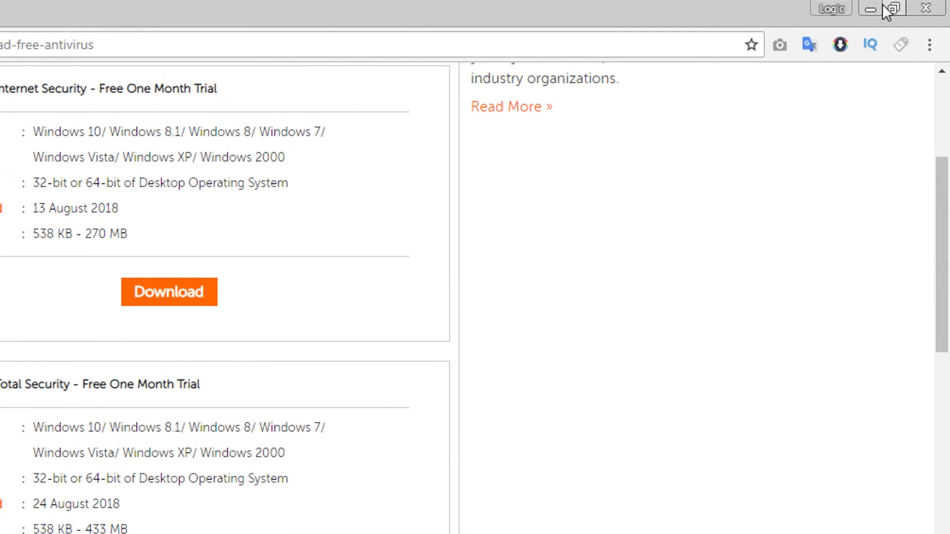
Run the downloaded Quick Heal file and fetch the full Total Security 64-bit setup.
click(870, 8)
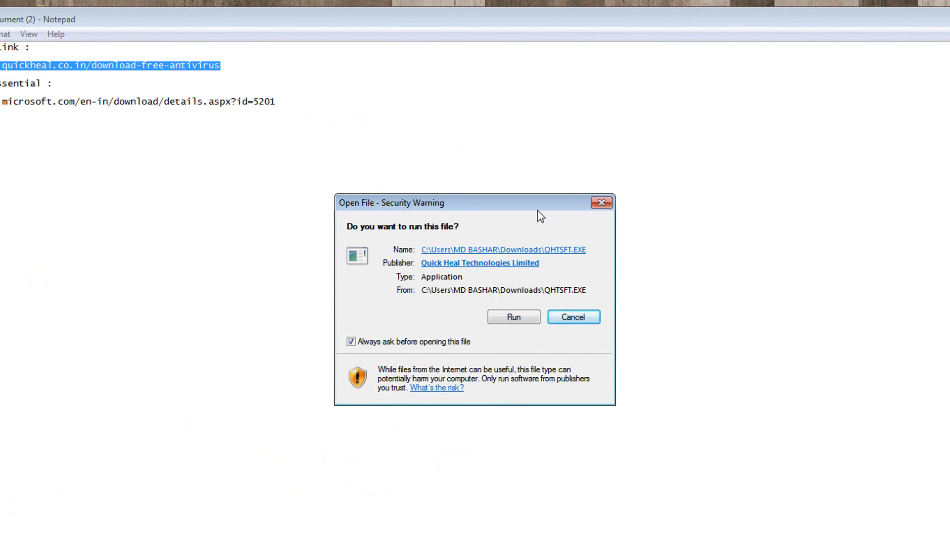
drag(542, 201, 681, 140)
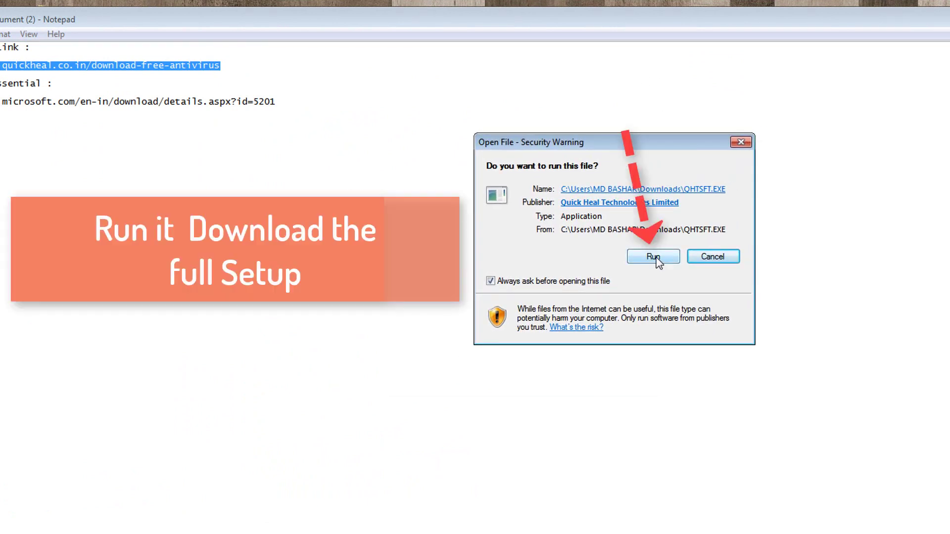
click(656, 258)
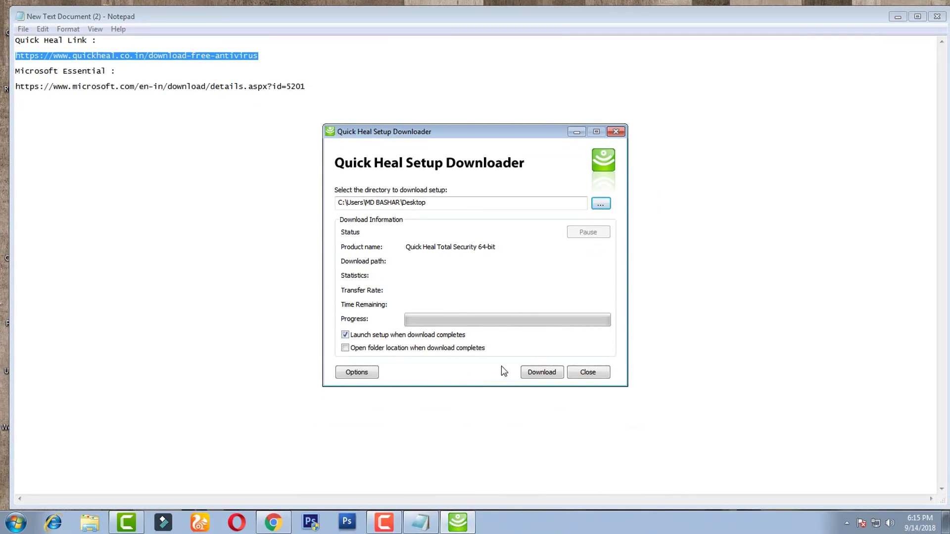
click(542, 373)
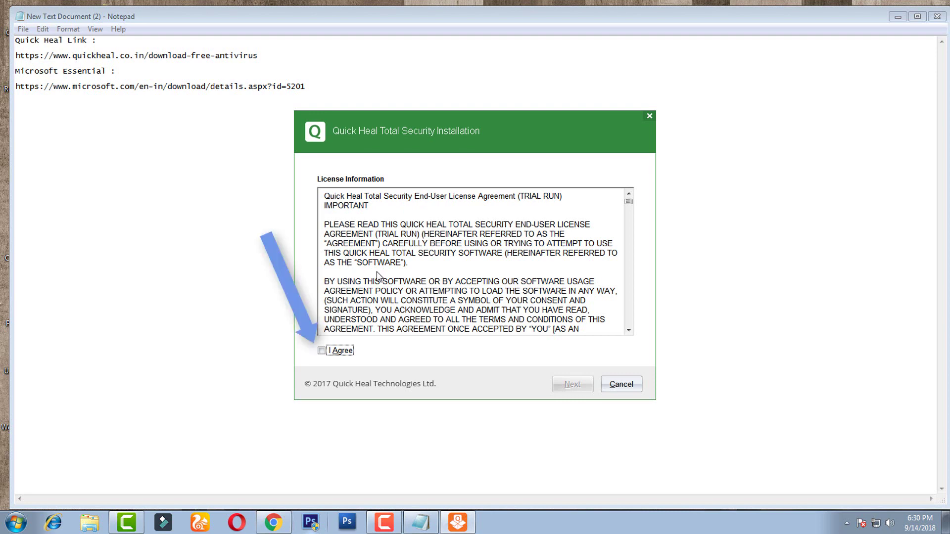
Accept the Quick Heal license agreement and install Total Security in the default location.
click(322, 353)
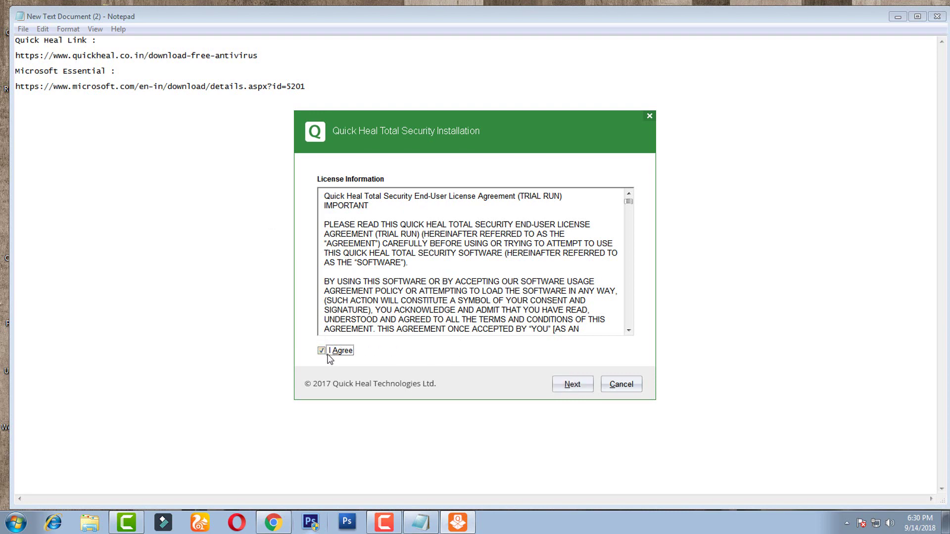
click(572, 385)
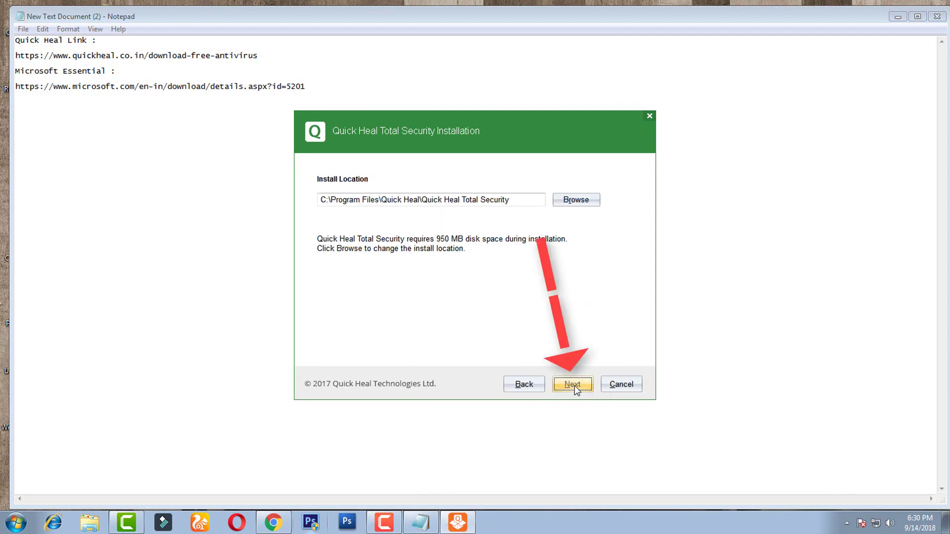
click(573, 384)
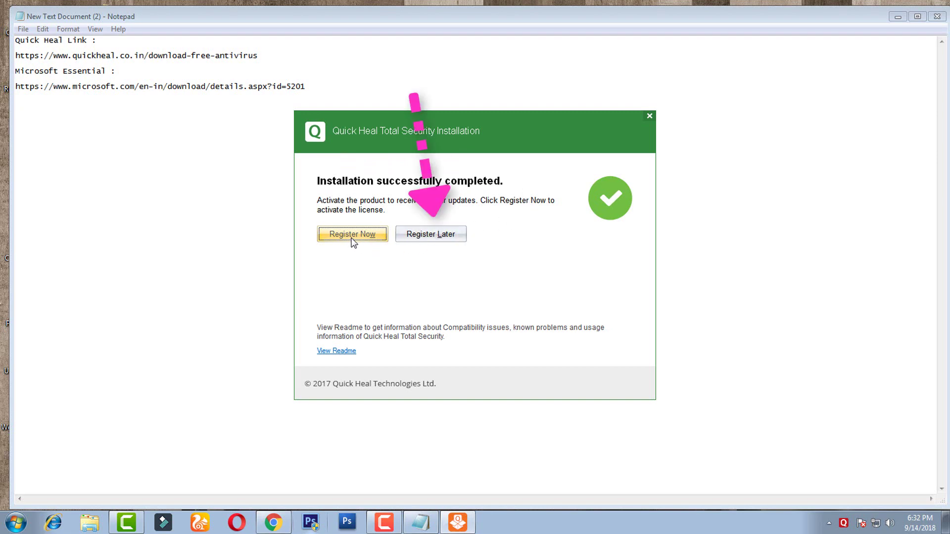
Skip Quick Heal registration and copy the Microsoft Security Essentials link from Notepad.
click(451, 234)
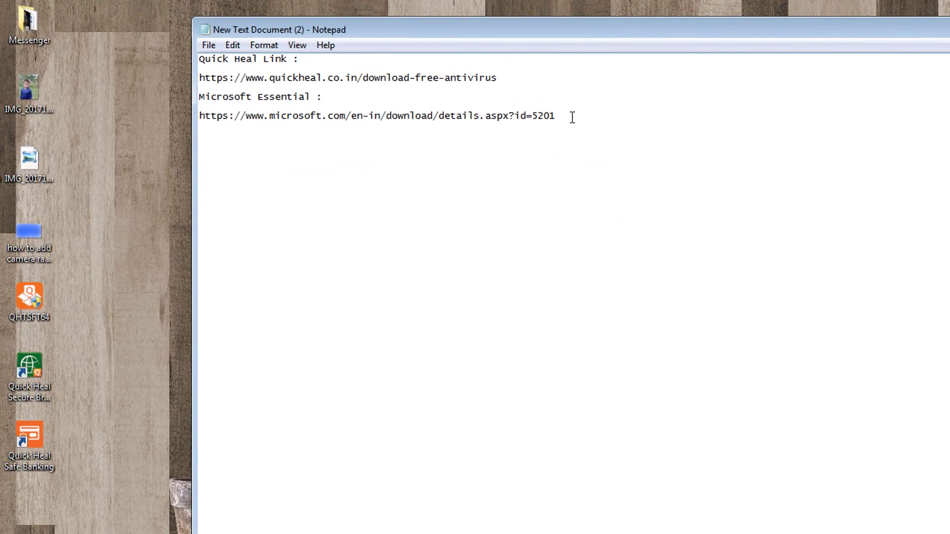
drag(555, 98, 242, 97)
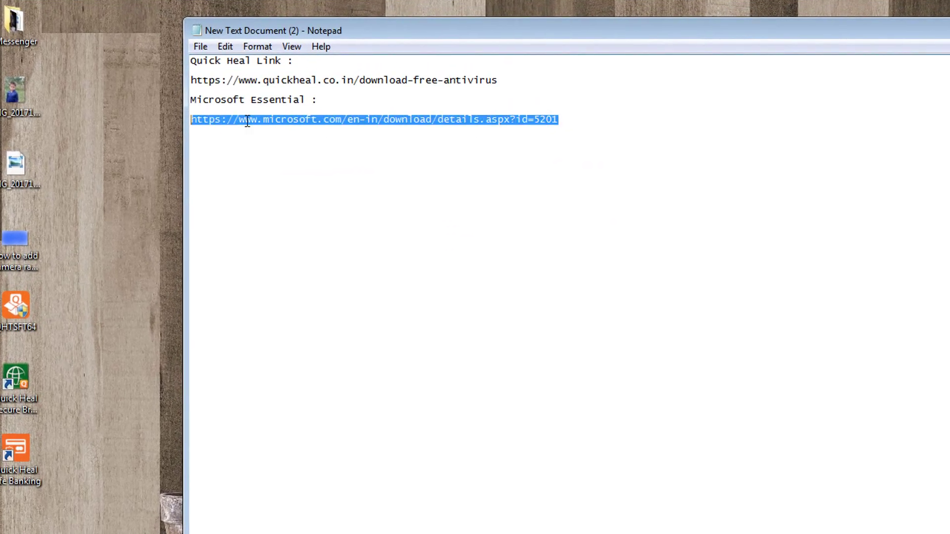
right_click(285, 117)
click(332, 165)
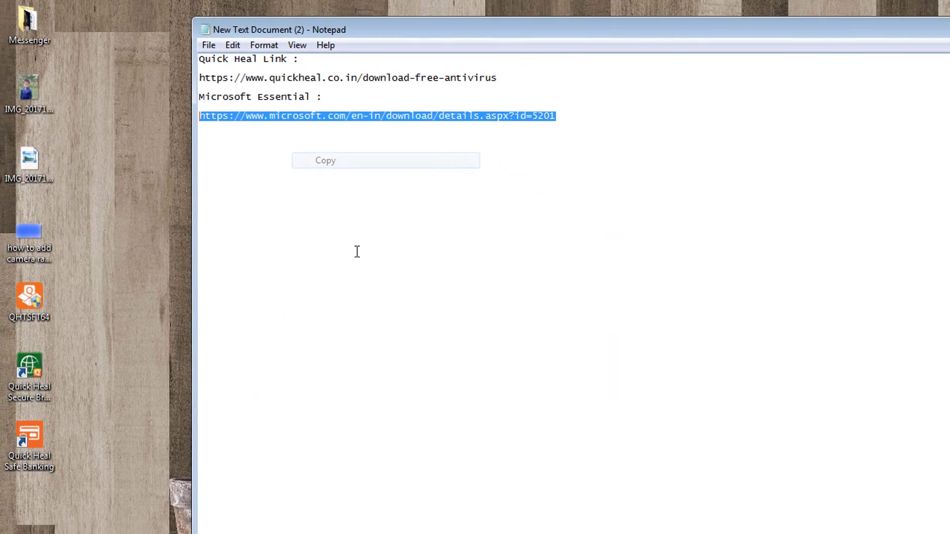
Bring Chrome forward with a new tab ready for the copied link.
click(268, 532)
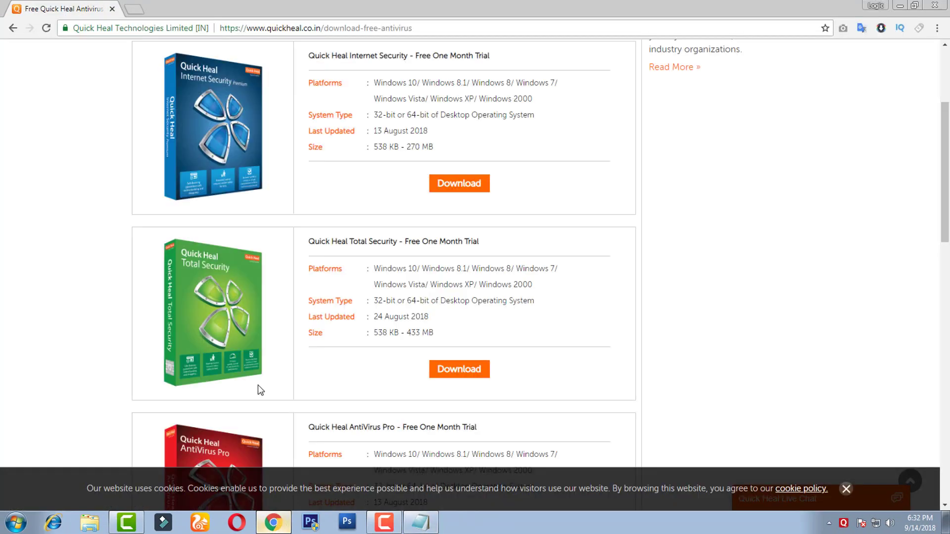
click(133, 9)
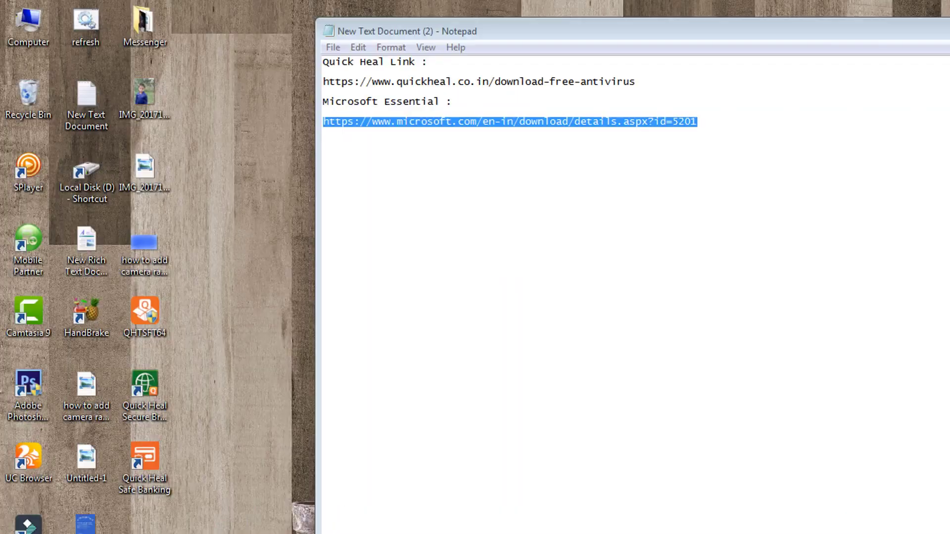
right_click(144, 35)
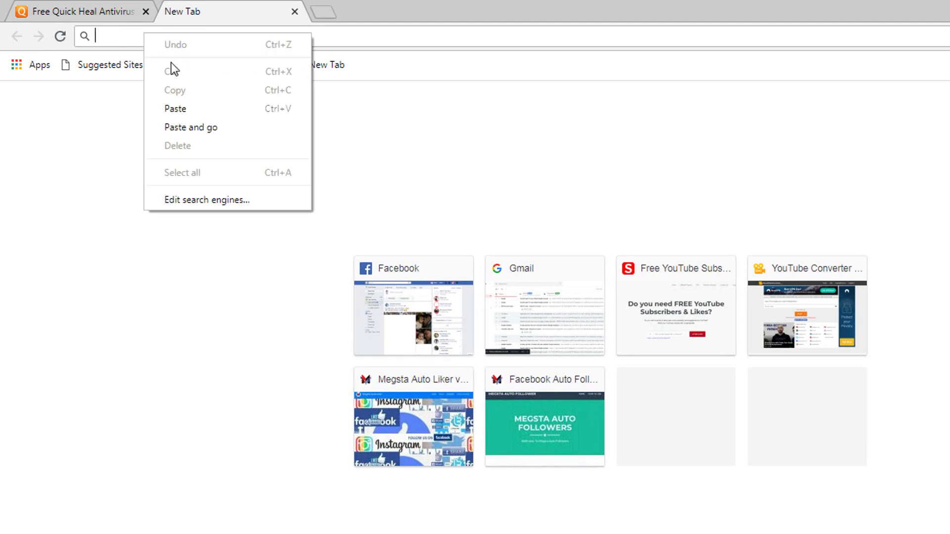
Load the pasted Microsoft page and download the 64-bit ENUS\amd64\MSEInstall.exe.
click(195, 110)
key(Return)
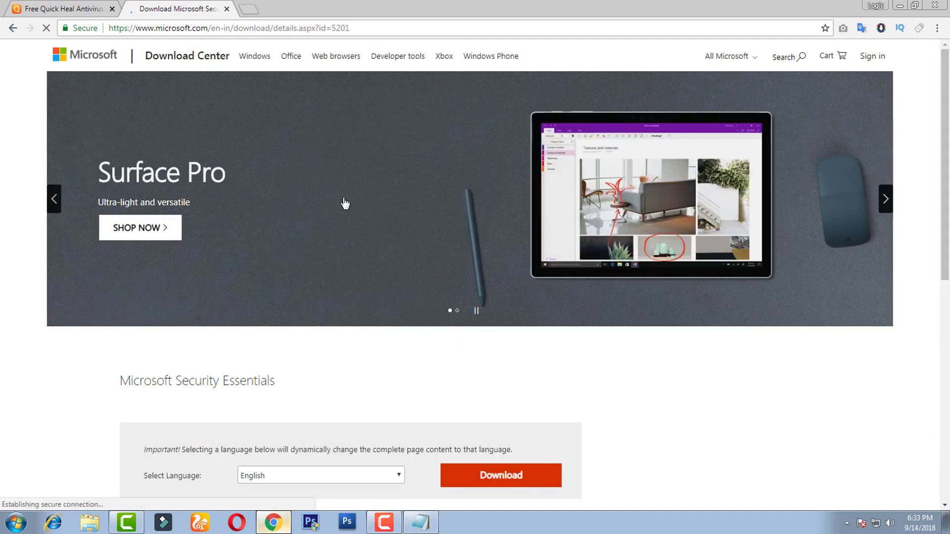
scroll(371, 218, down, 3)
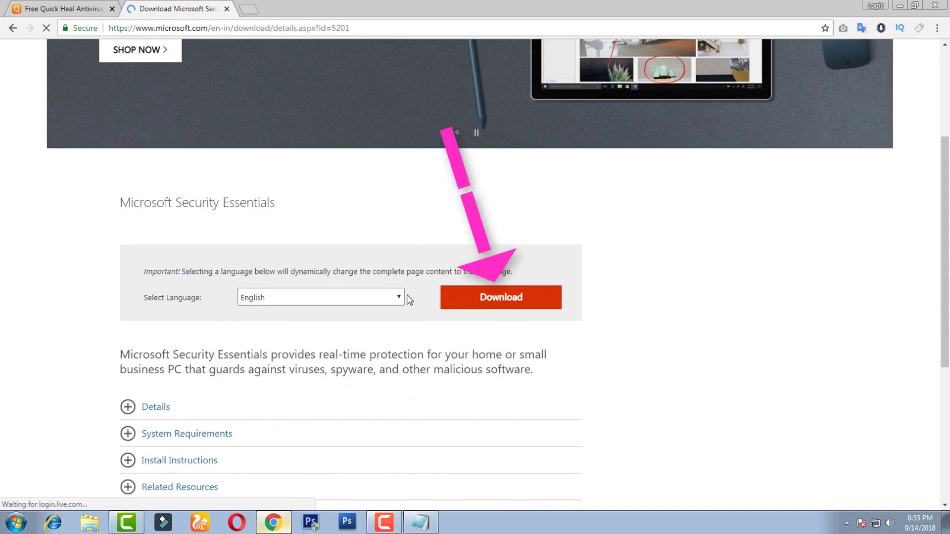
click(507, 301)
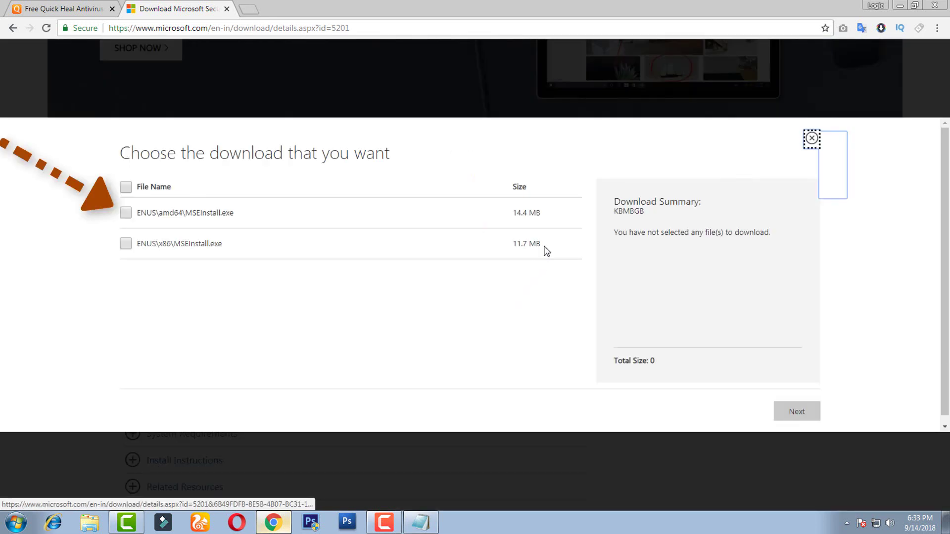
click(126, 214)
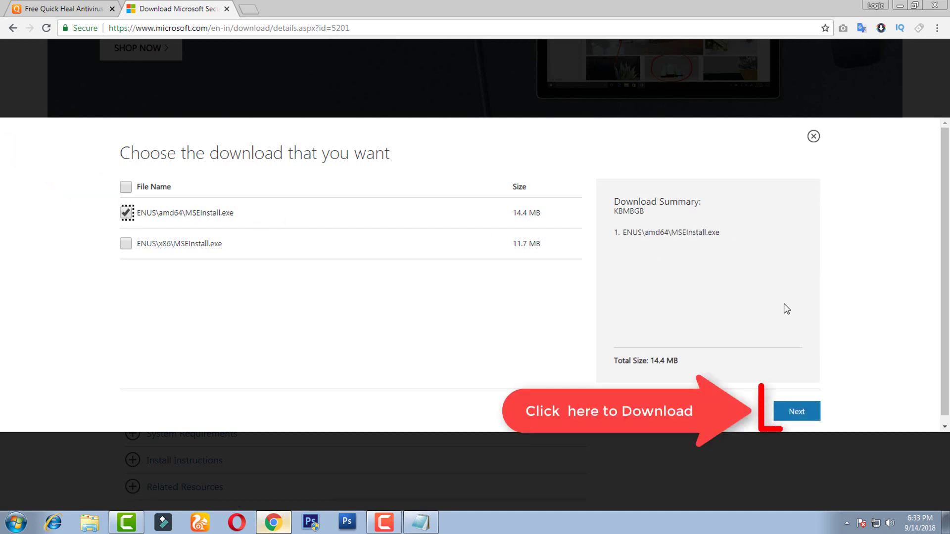
click(807, 419)
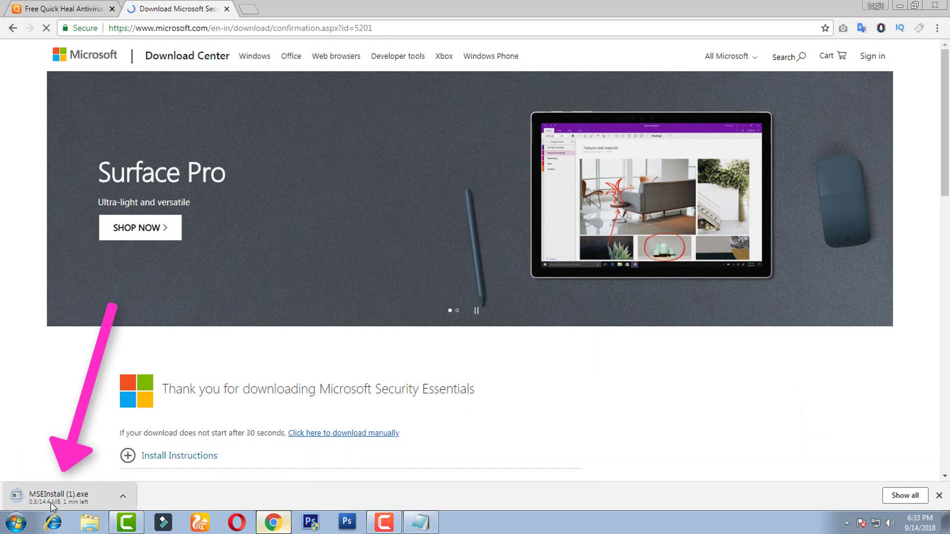
Cancel and remove the duplicate MSEInstall (1).exe download, then minimise Chrome.
click(937, 28)
key(ctrl+j)
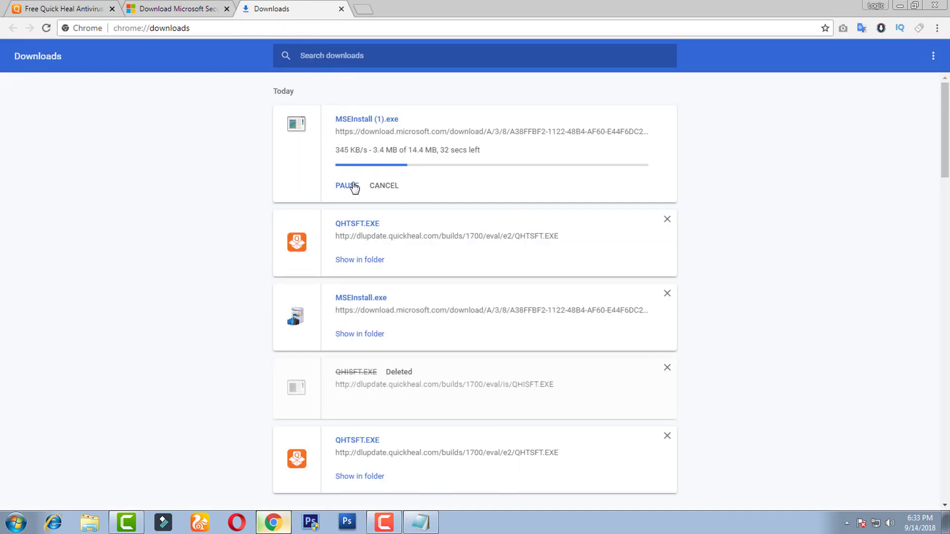
click(352, 186)
click(385, 186)
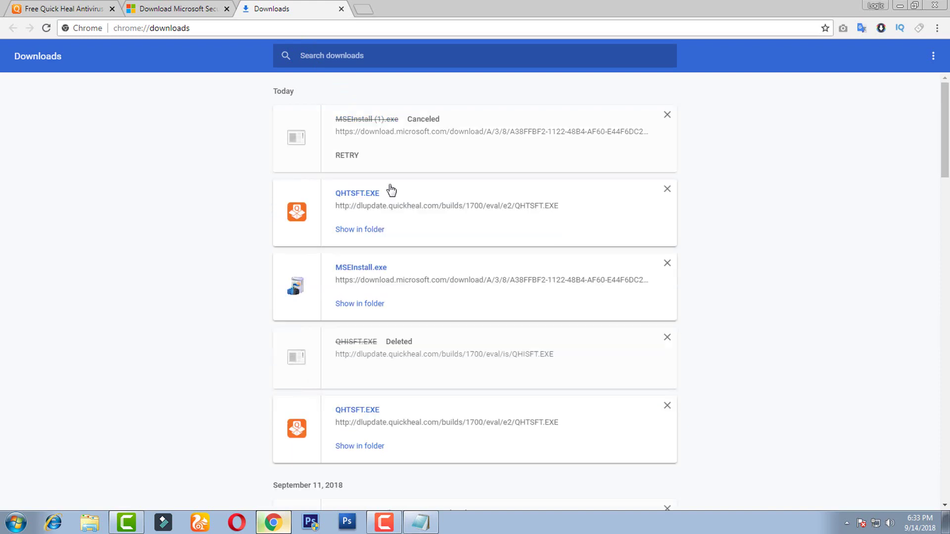
click(667, 115)
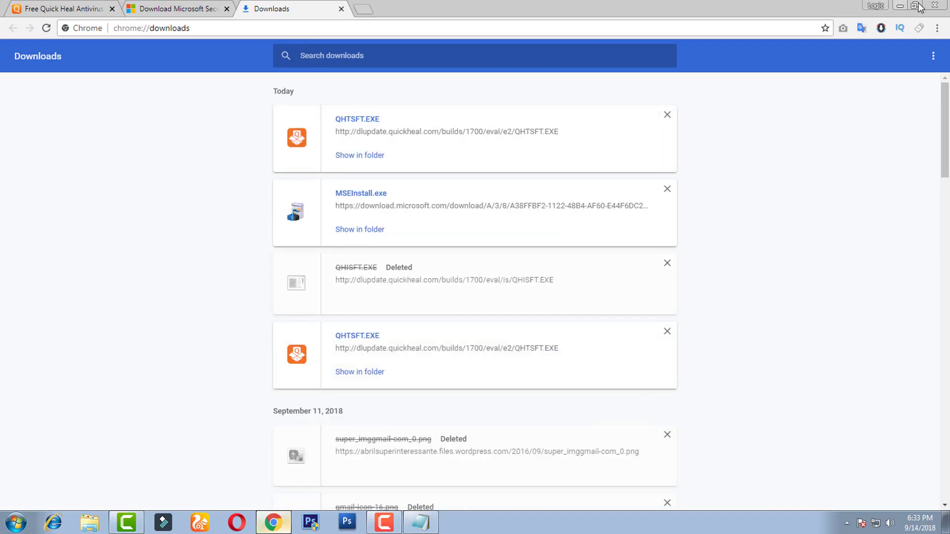
click(900, 6)
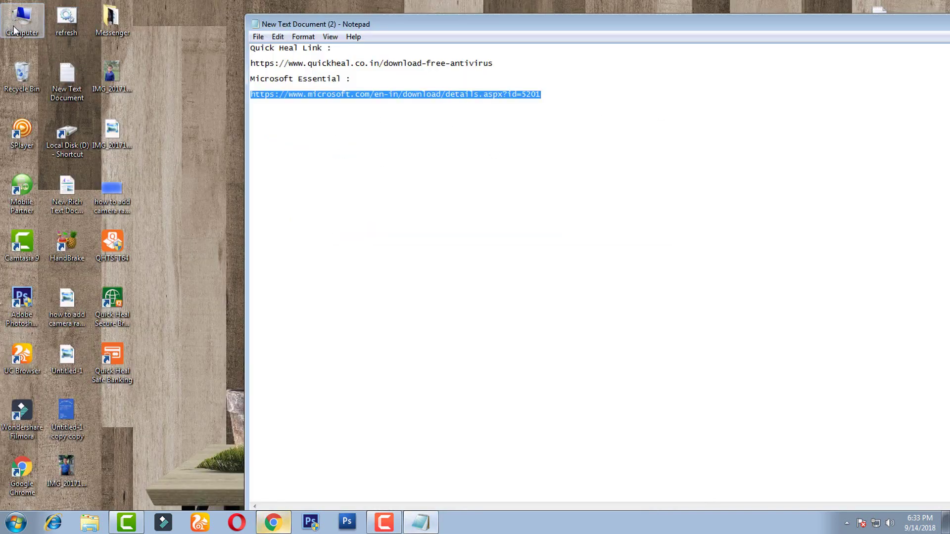
Run the MSEInstall setup from the Downloads folder via Computer.
double_click(19, 22)
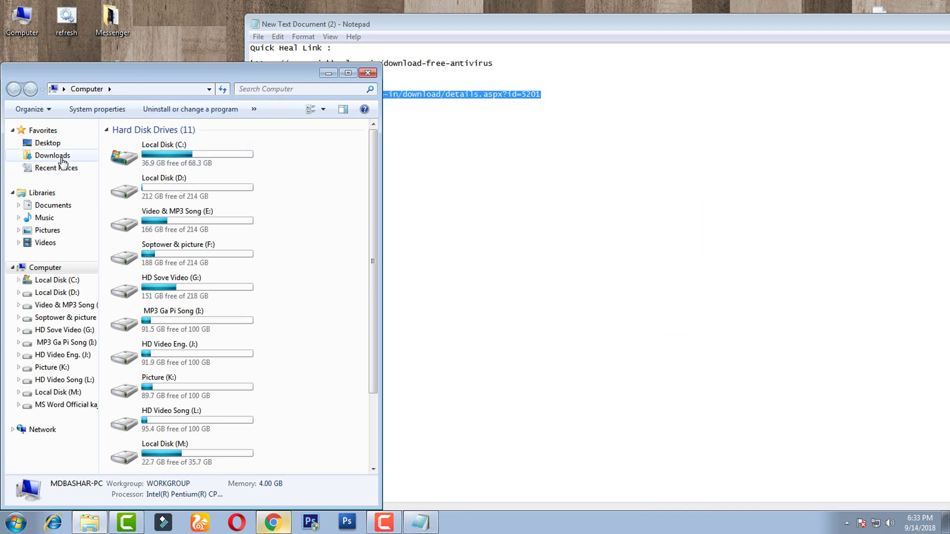
click(61, 158)
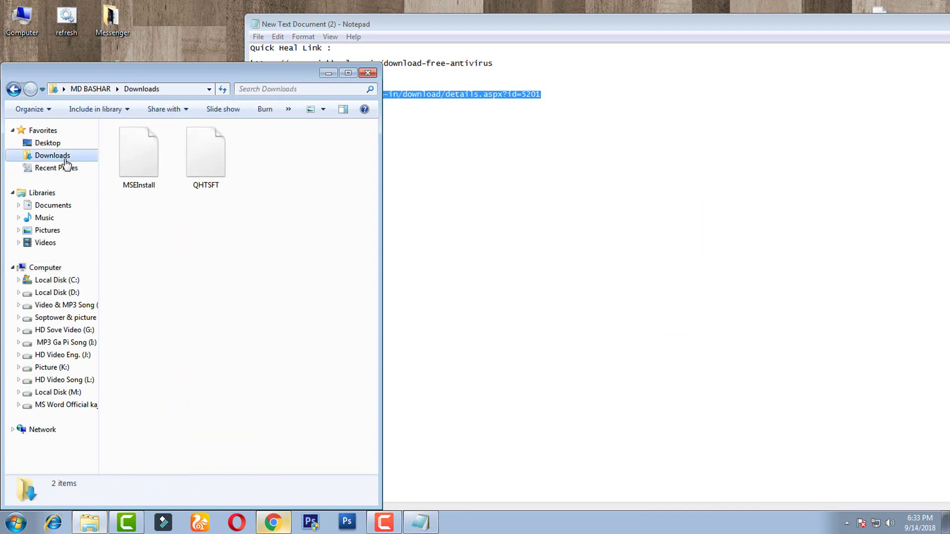
click(191, 164)
click(137, 178)
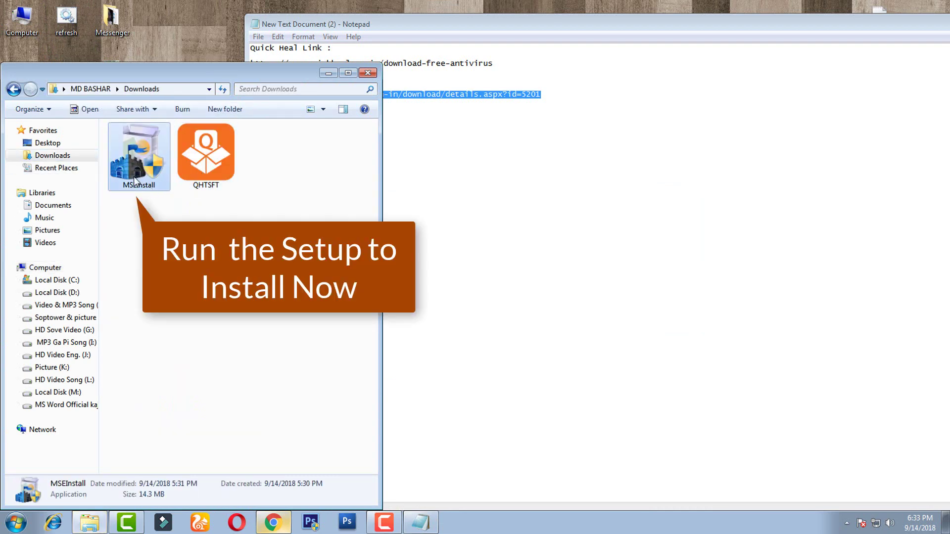
double_click(131, 153)
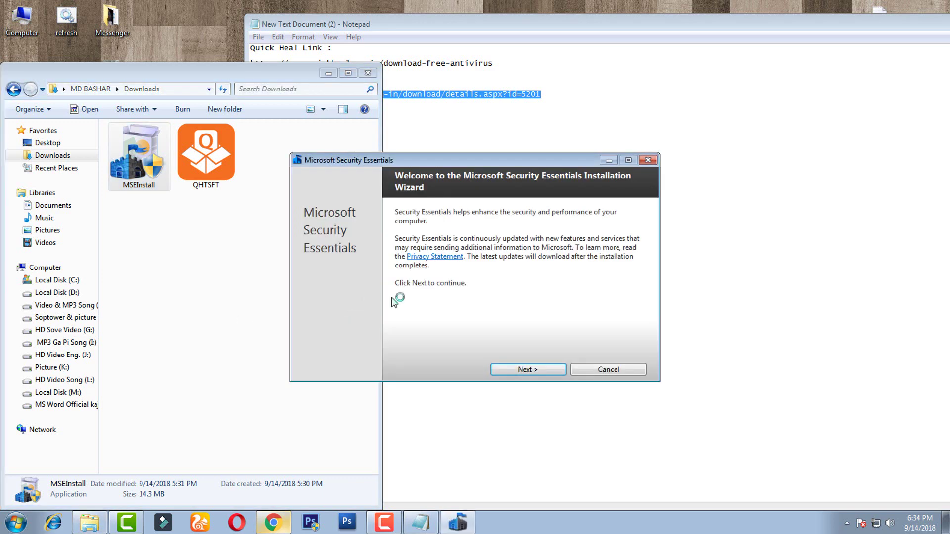
Install Security Essentials, accepting the licence and joining the Customer Experience Improvement Program, then finish.
click(539, 372)
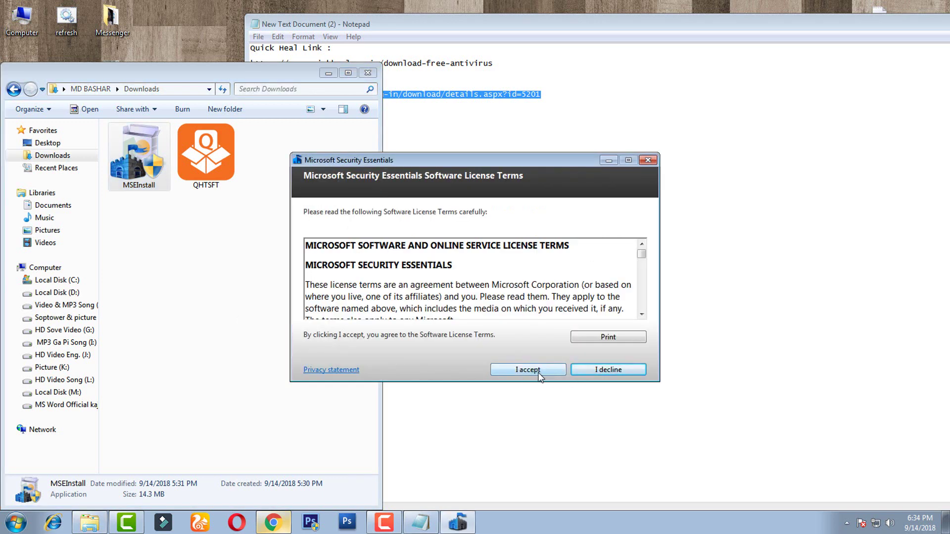
click(539, 375)
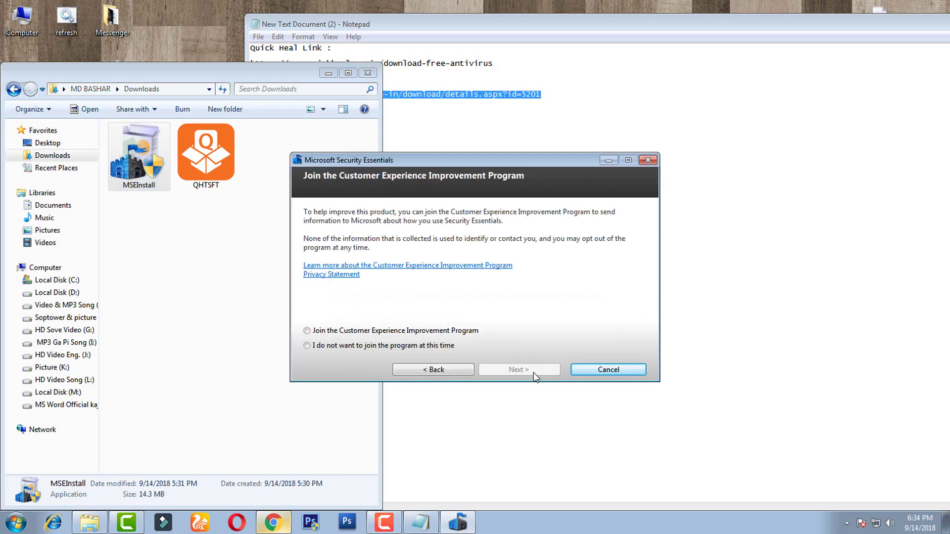
click(321, 332)
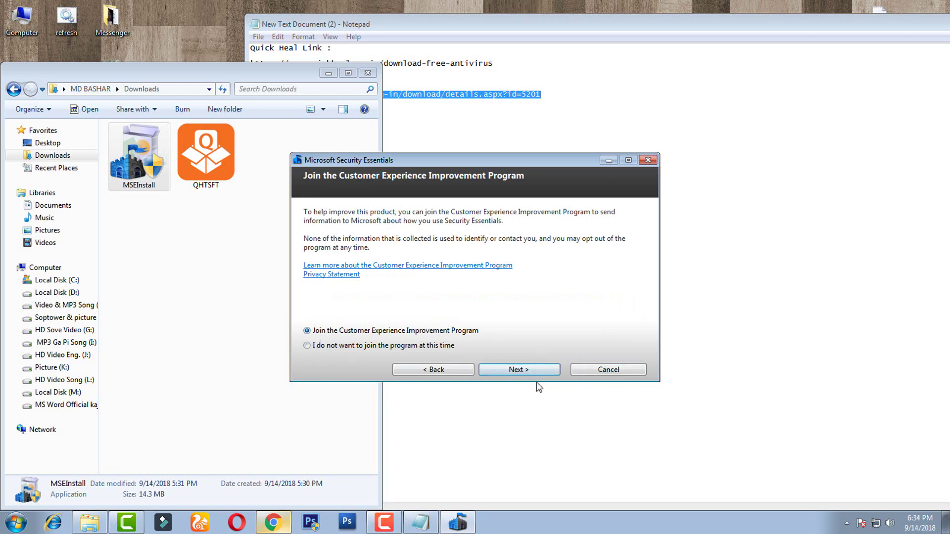
click(527, 371)
click(527, 371)
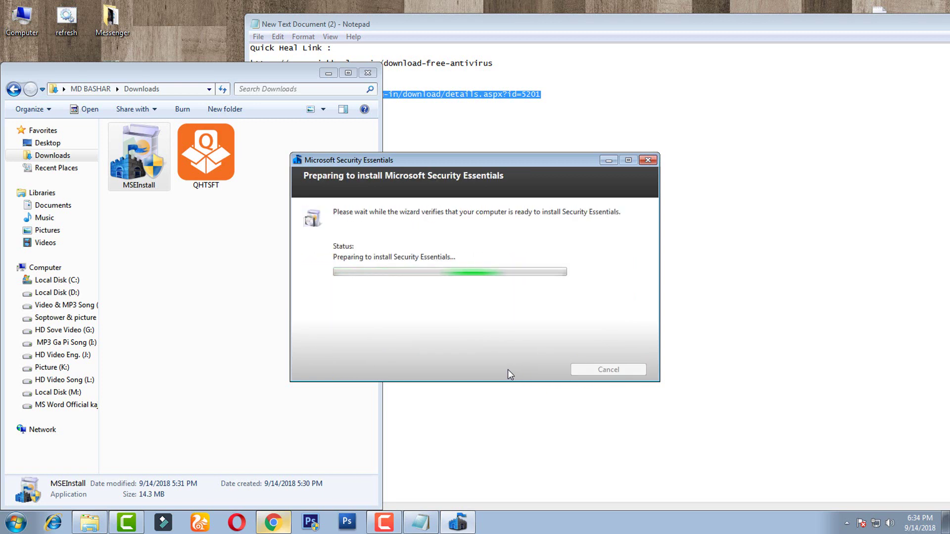
click(501, 369)
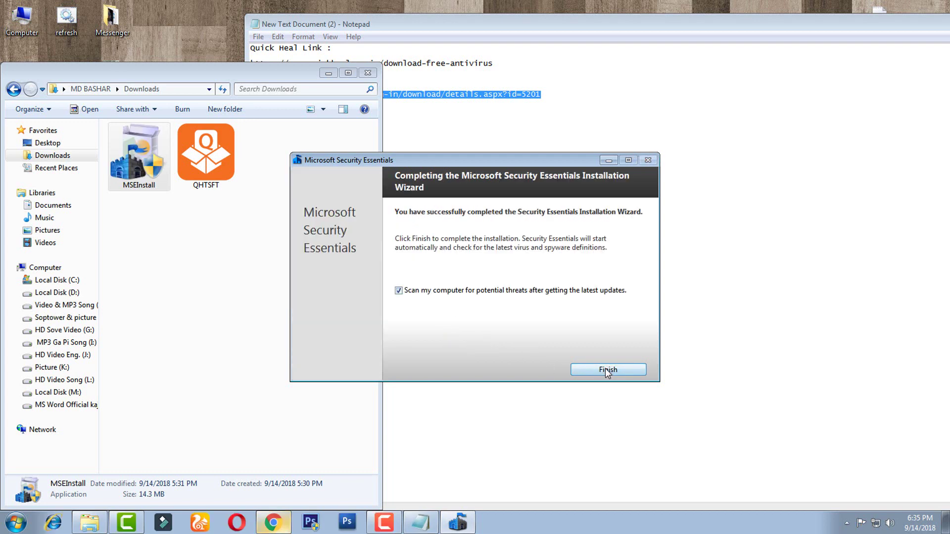
click(608, 370)
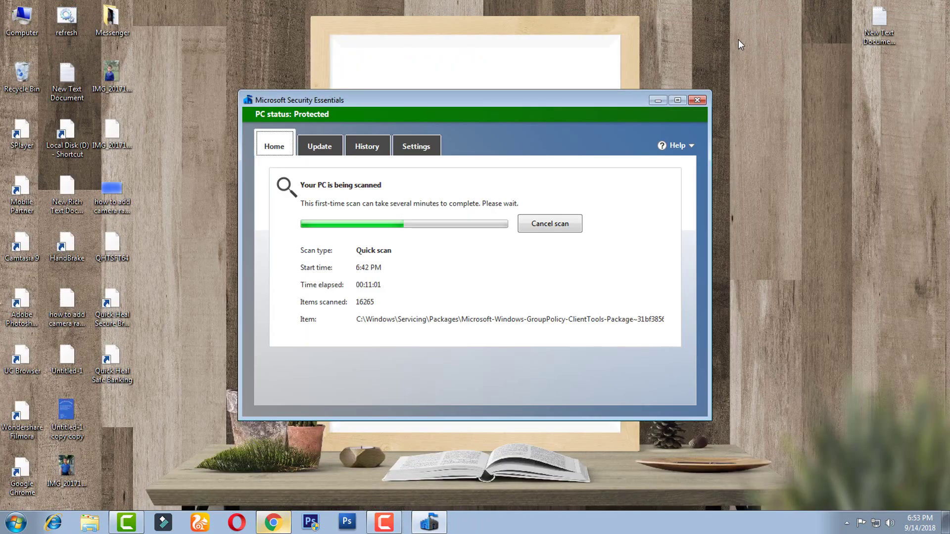
Move the Security Essentials window to the right and refresh the desktop icons.
right_click(235, 32)
drag(422, 102, 635, 167)
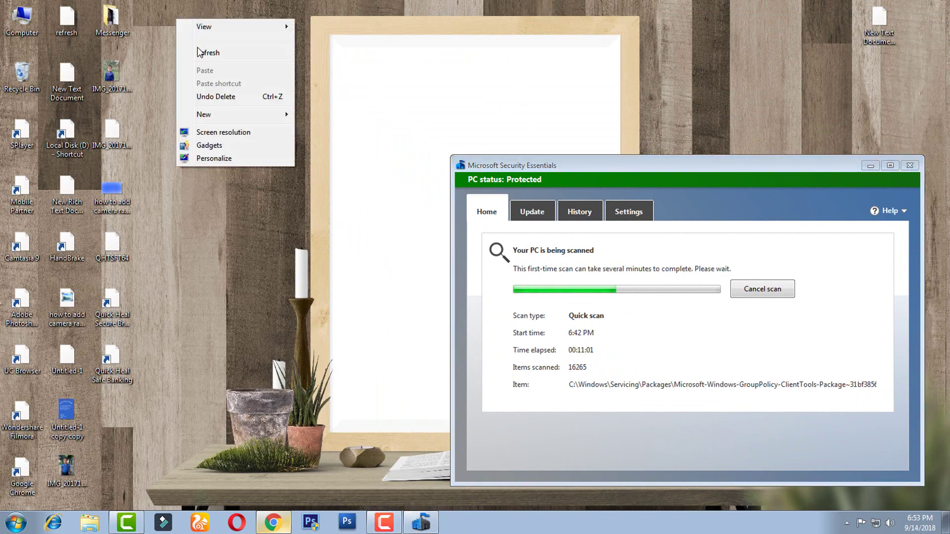
click(200, 53)
right_click(206, 68)
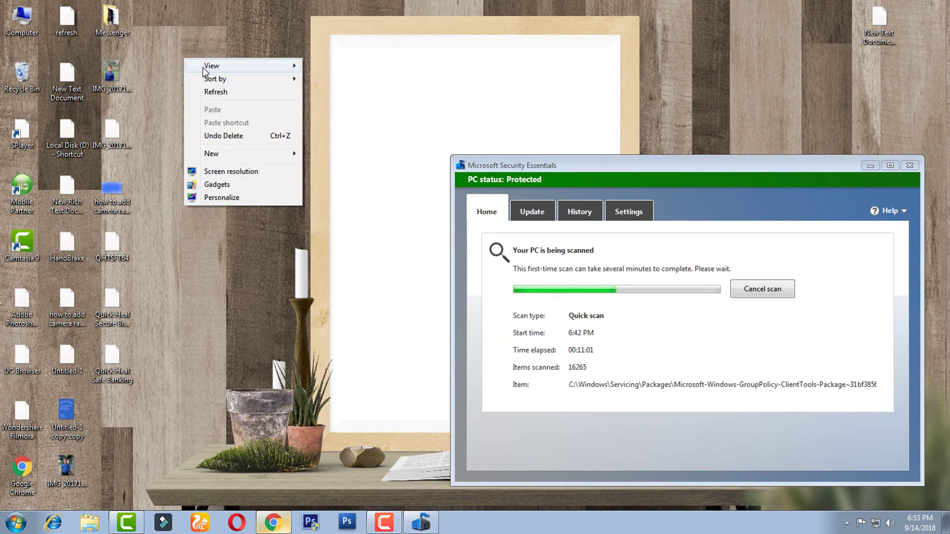
click(226, 100)
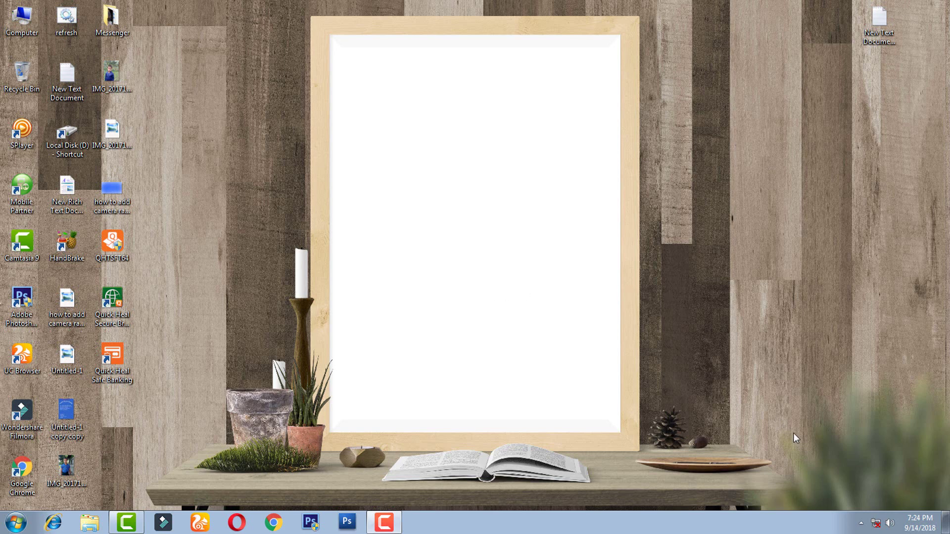
Open Quick Heal from the system tray and retry Activate Now after the no-internet notice.
click(860, 523)
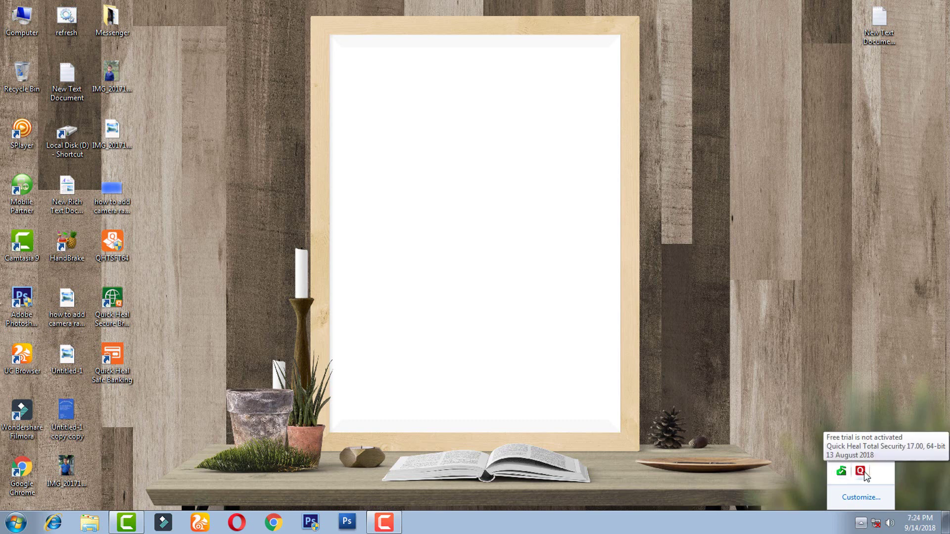
double_click(864, 474)
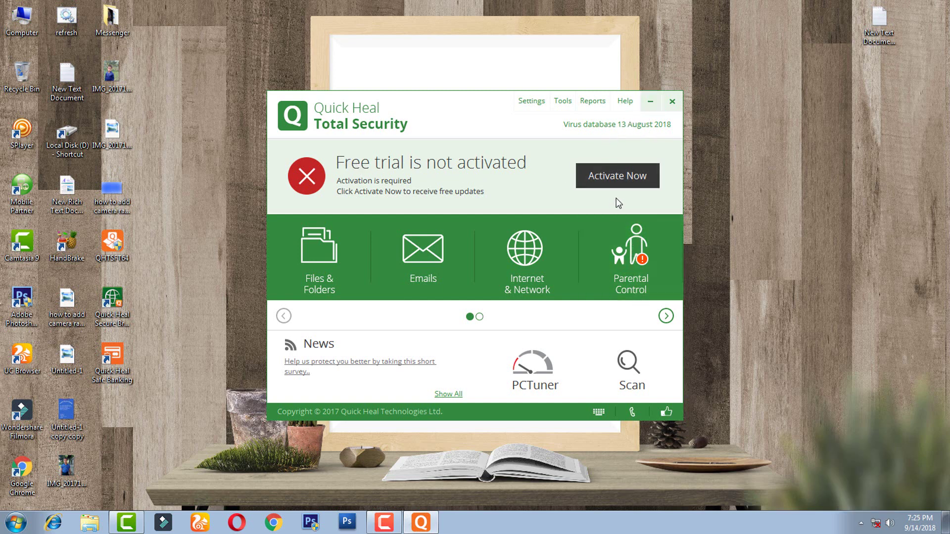
click(618, 180)
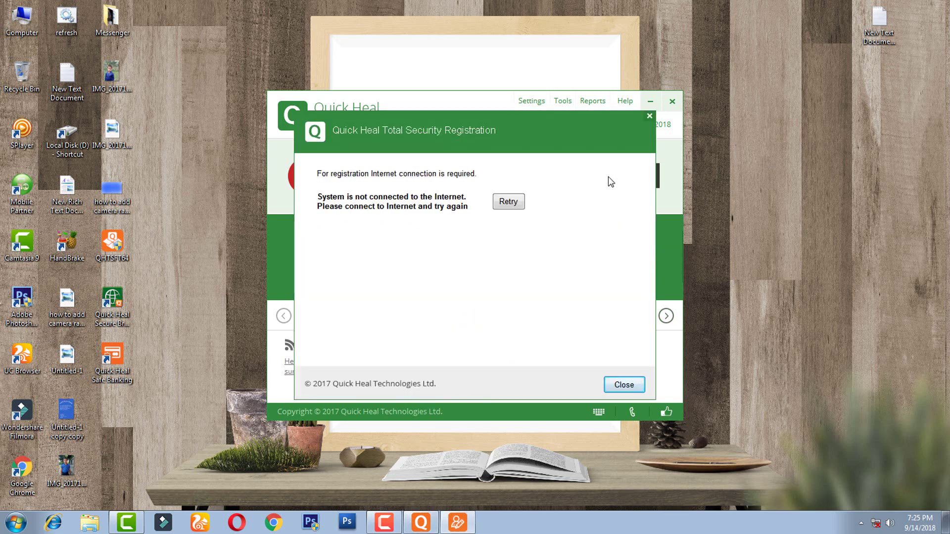
click(623, 384)
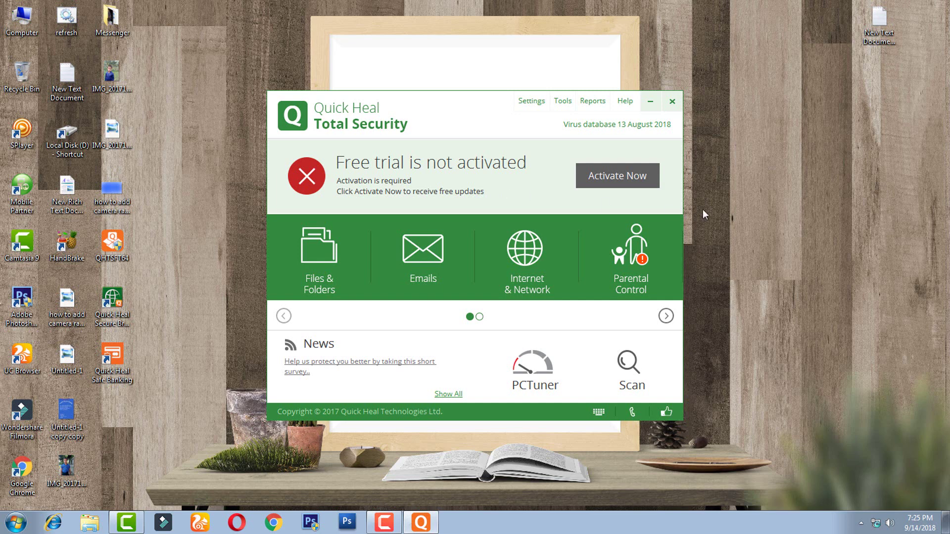
click(618, 178)
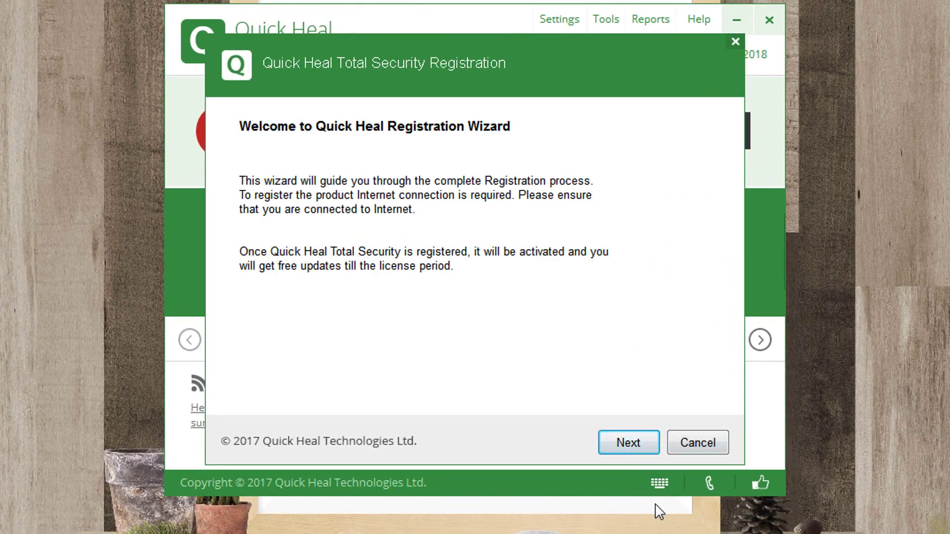
Move past the welcome page, keep Personal Use as the registration type, and continue.
click(635, 445)
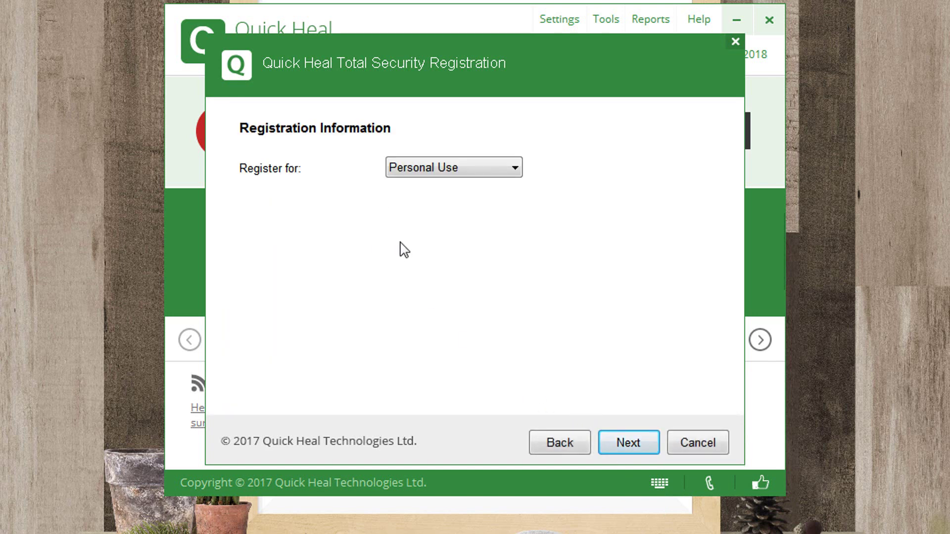
click(515, 168)
click(515, 169)
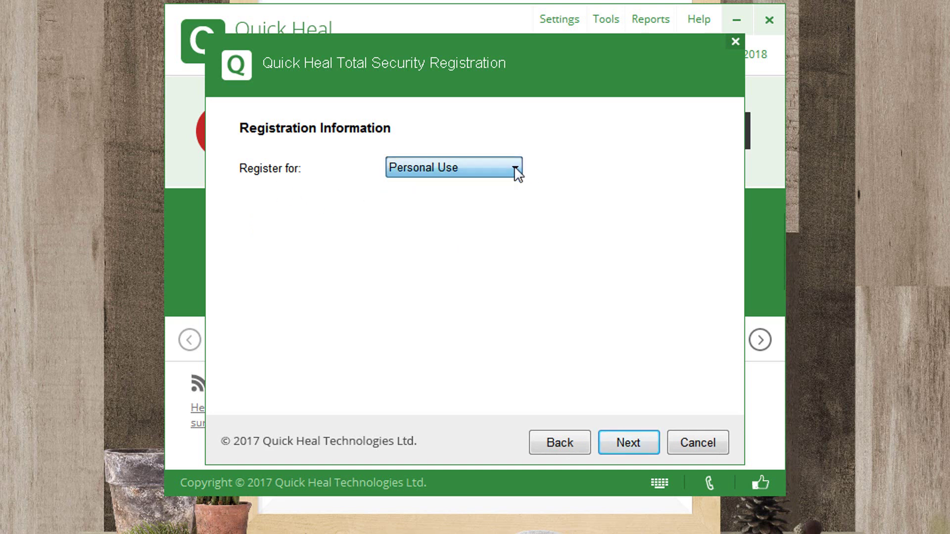
click(515, 168)
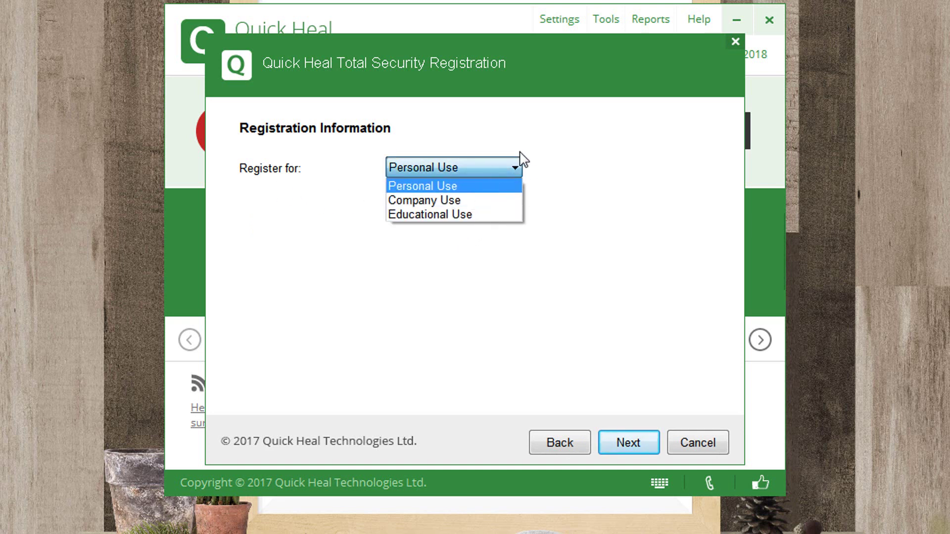
click(517, 159)
click(638, 444)
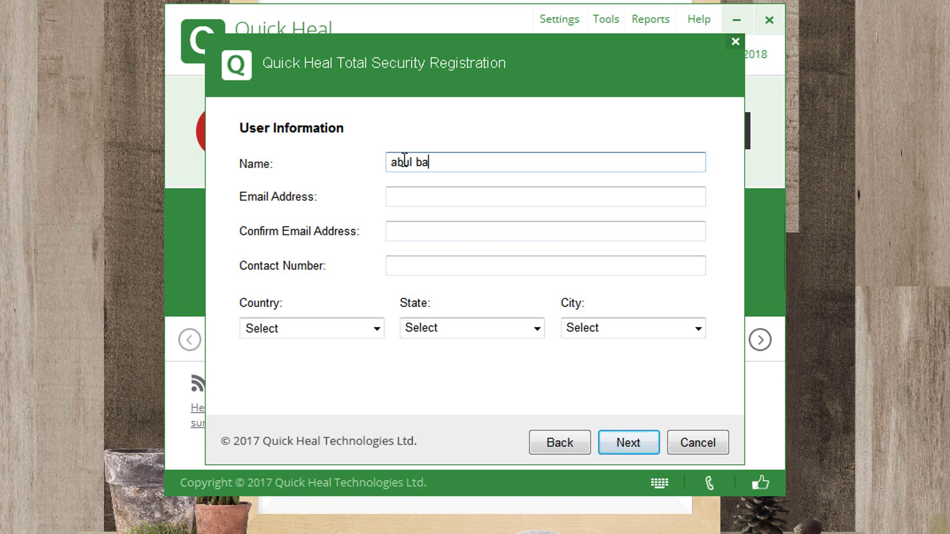
Enter the user's name and e-mail address, then copy the e-mail into Confirm Email.
key(BackSpace)
key(BackSpace)
key(BackSpace)
key(BackSpace)
text(ba)
click(413, 199)
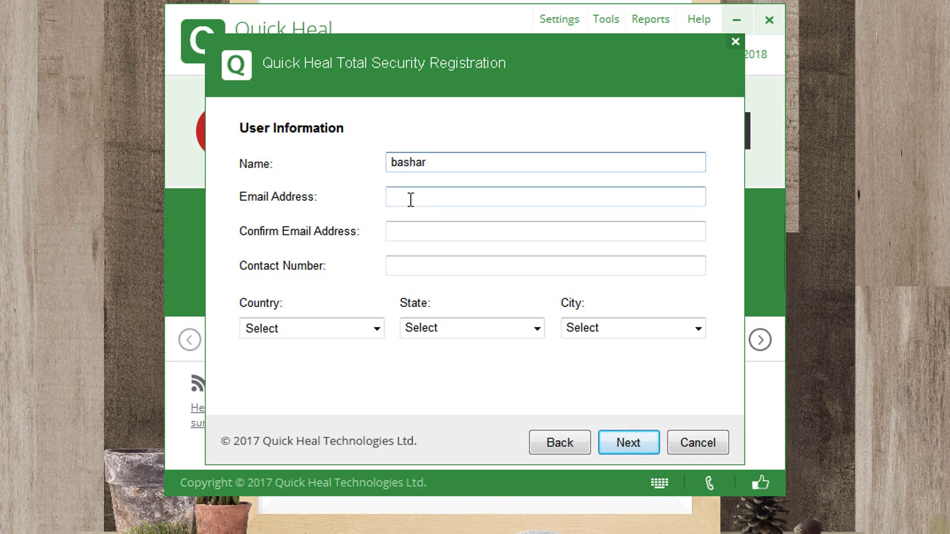
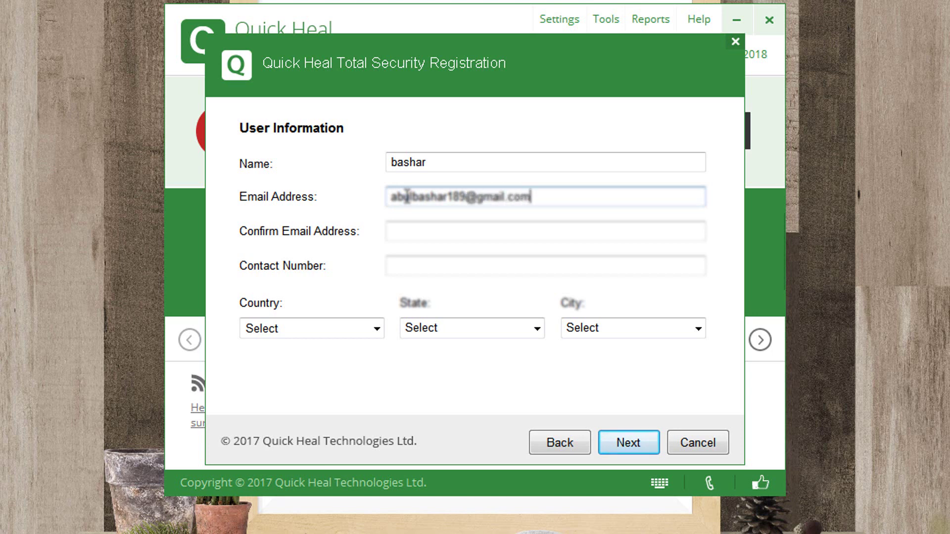
double_click(520, 197)
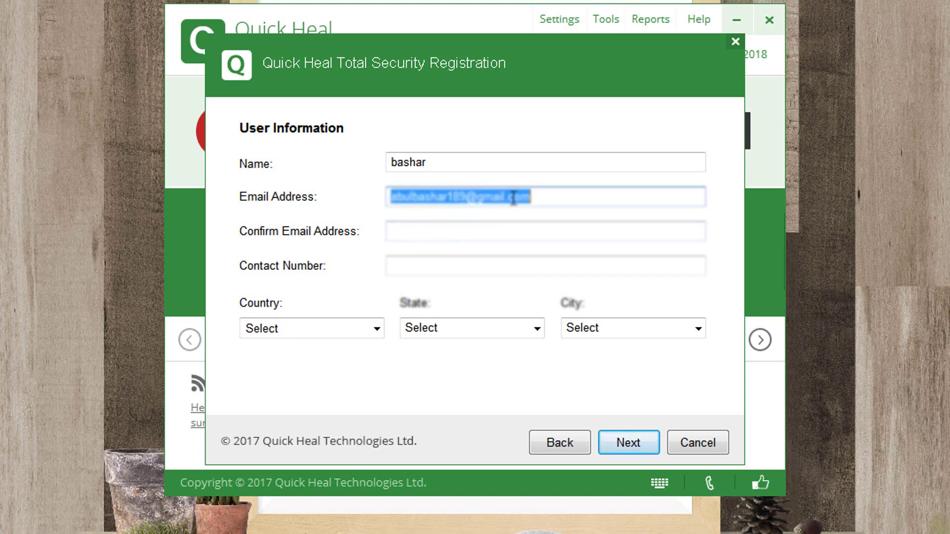
right_click(512, 198)
click(554, 255)
right_click(410, 225)
click(434, 307)
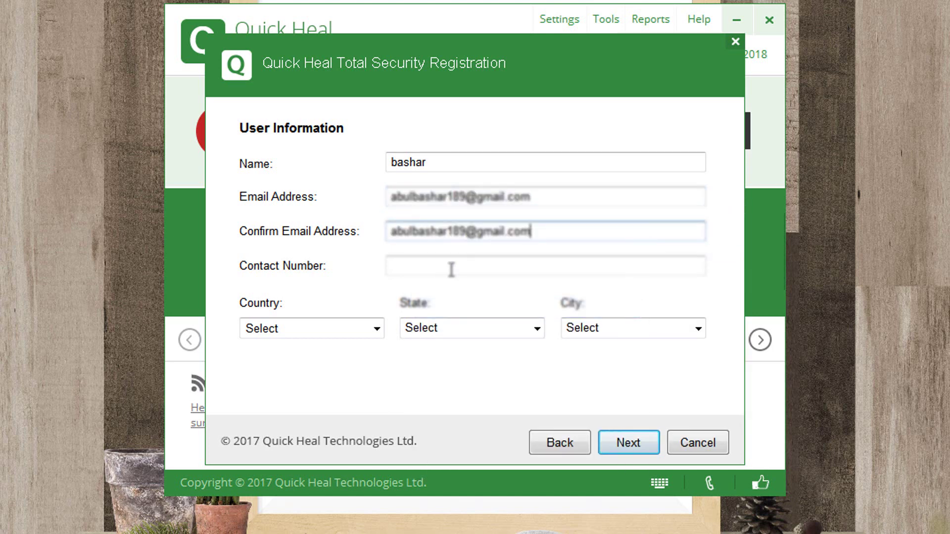
Enter the contact number and set the location to Bangladesh, Chittagong, Chandpur.
click(423, 267)
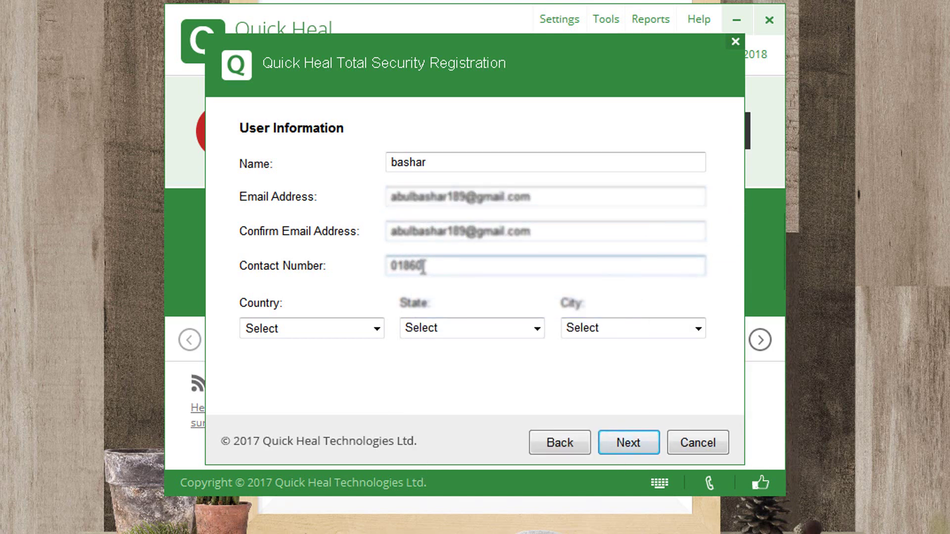
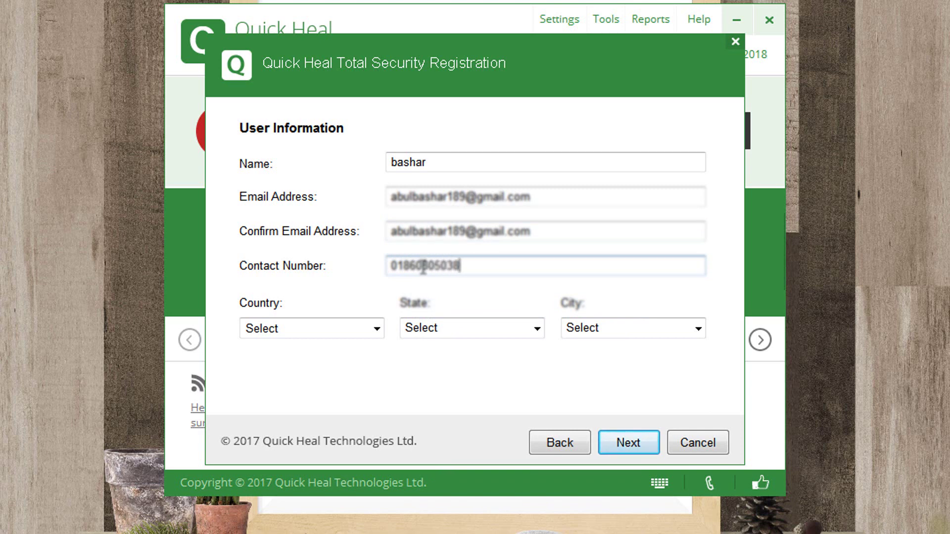
click(377, 329)
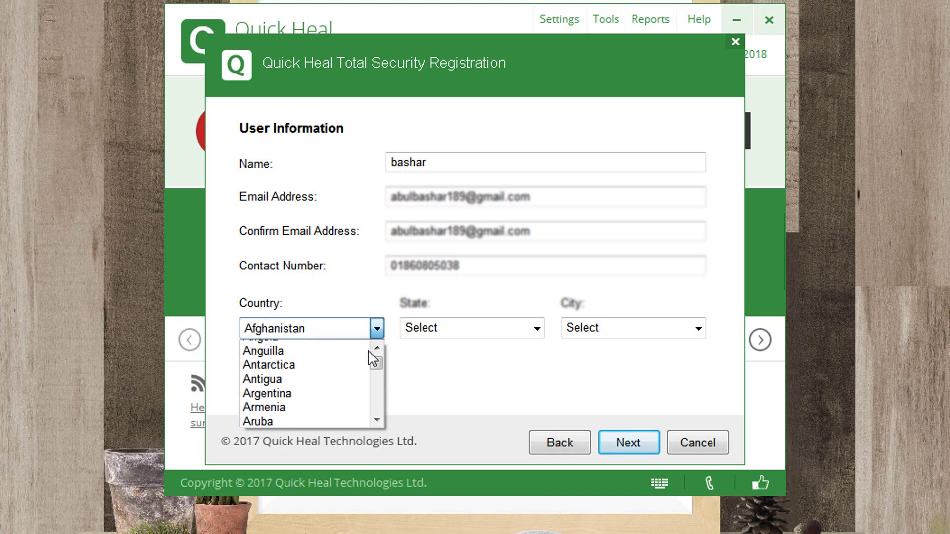
scroll(374, 352, down, 7)
scroll(375, 367, up, 2)
scroll(339, 386, down, 1)
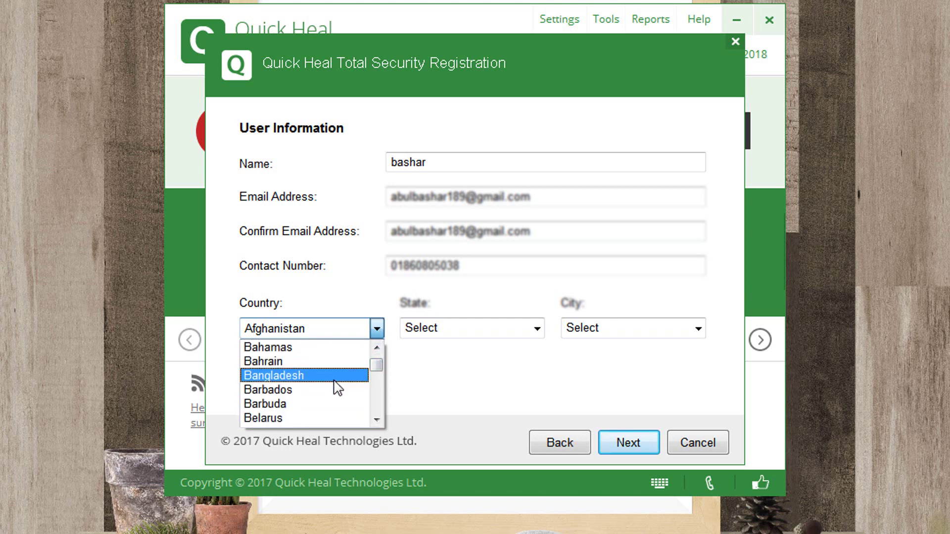
click(335, 377)
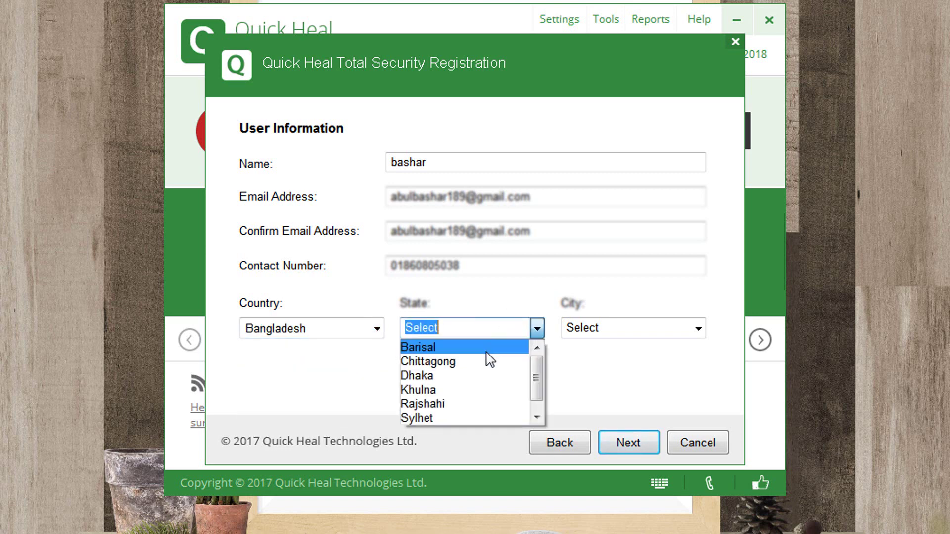
click(453, 362)
scroll(653, 357, down, 1)
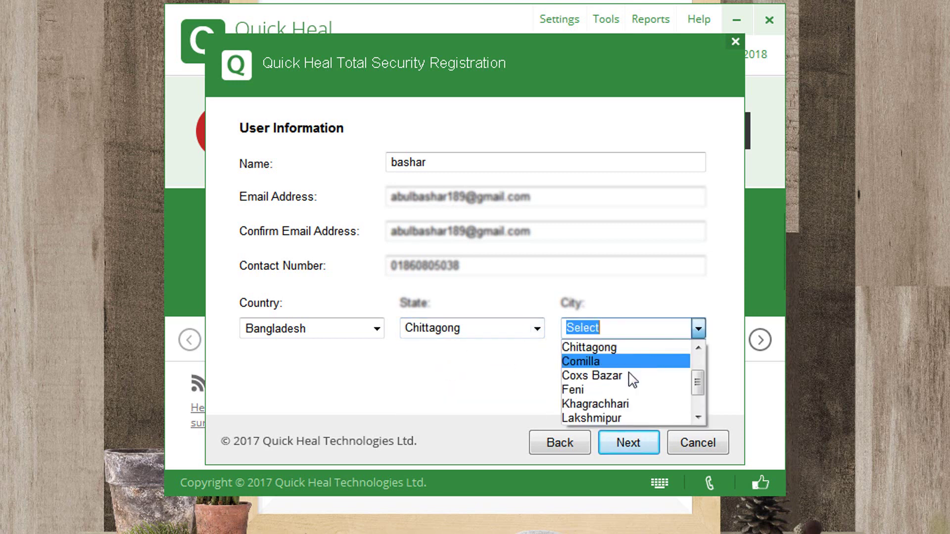
scroll(633, 380, up, 1)
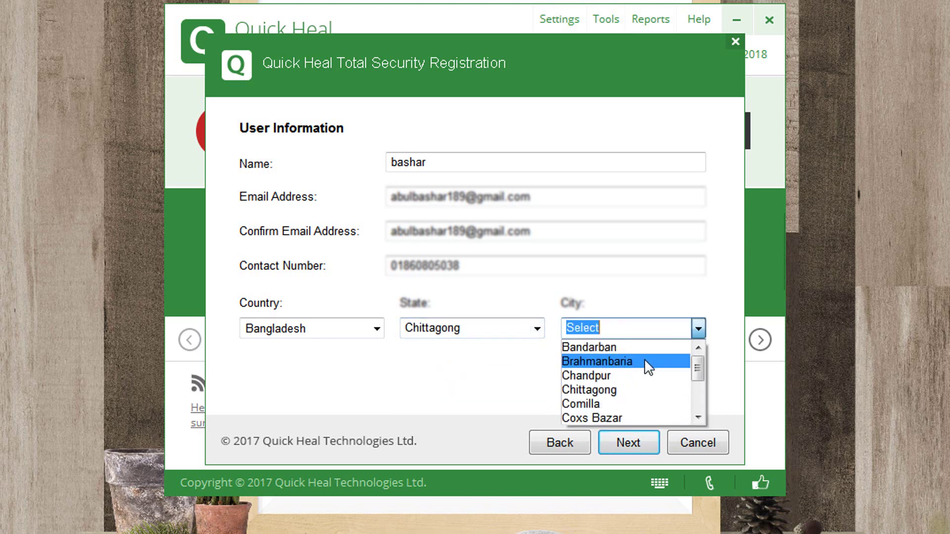
click(602, 376)
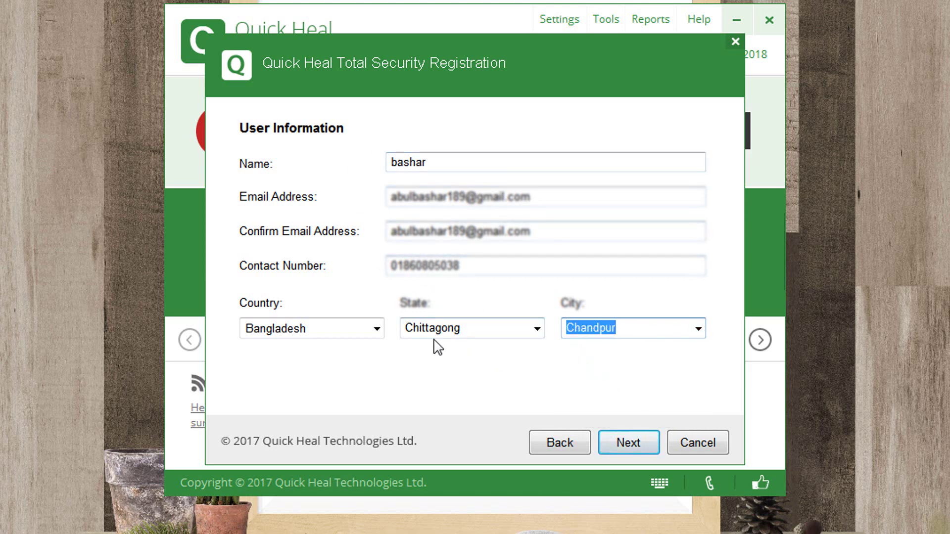
click(633, 443)
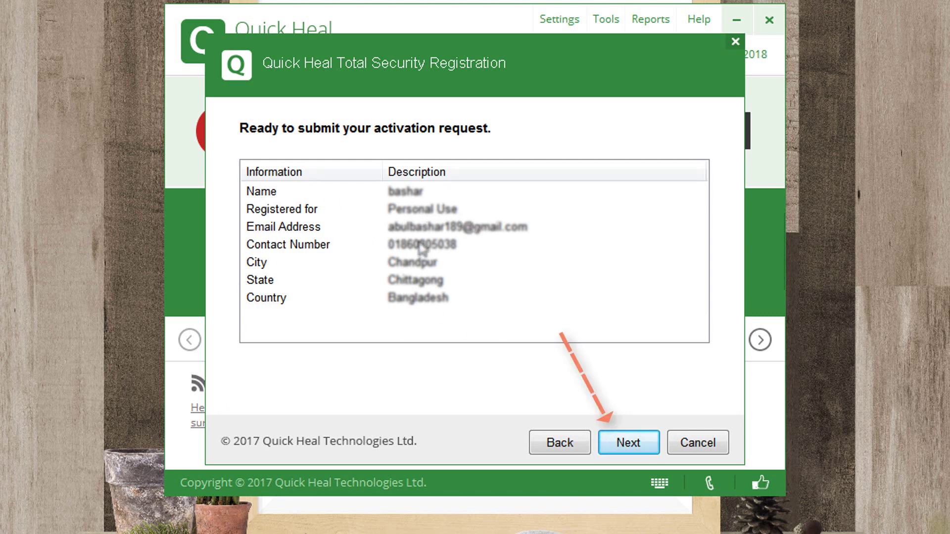
Submit the activation and finish once the trial is activated until 14 October 2018.
click(637, 445)
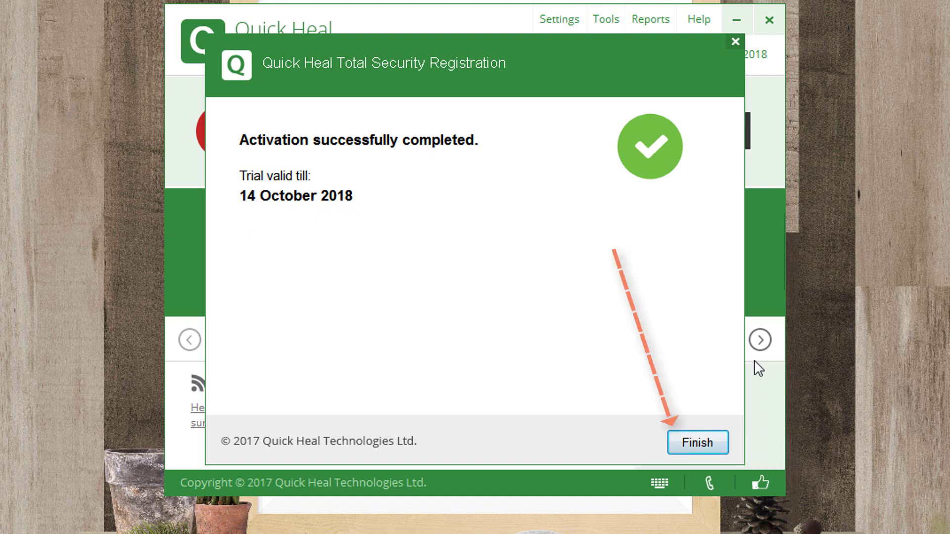
click(710, 455)
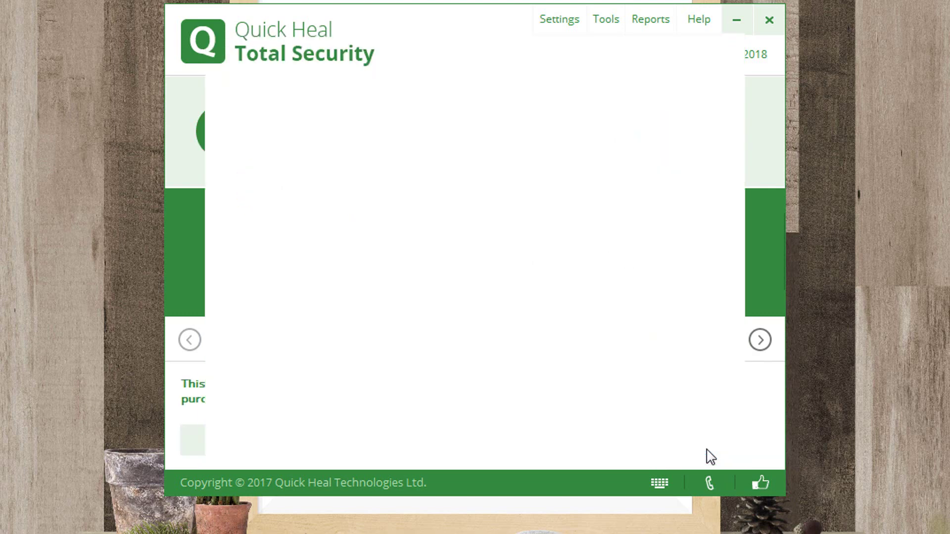